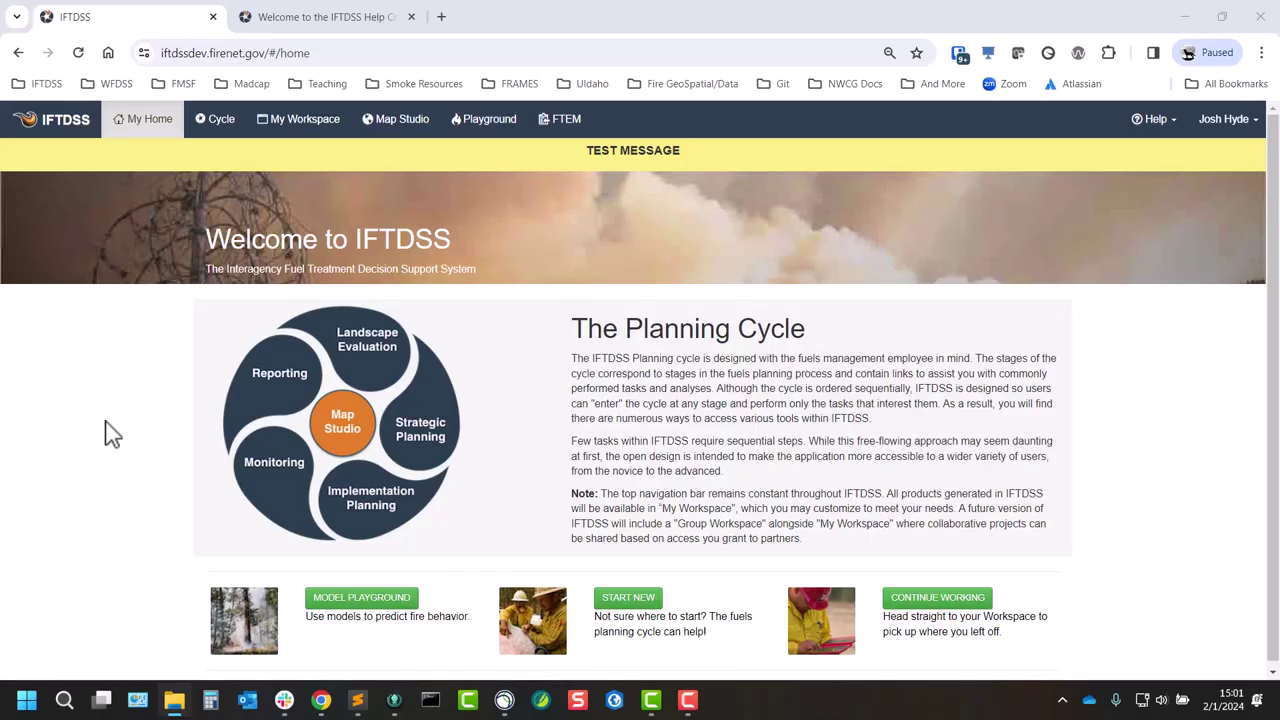
Step: In the Help Center, open Map Studio > Landscapes > Upload a Landscape > Upload Requirements and read it
{"action": "left_click", "coordinate": [1155, 125]}
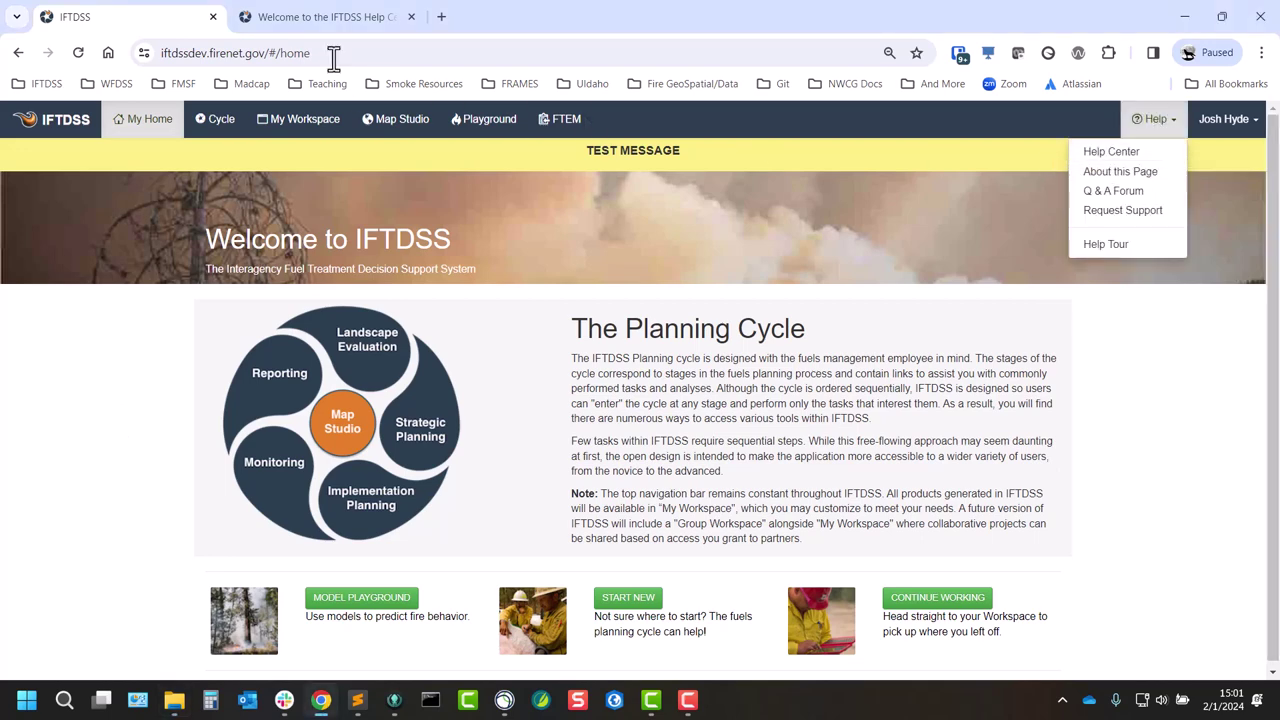
{"action": "left_click", "coordinate": [320, 22]}
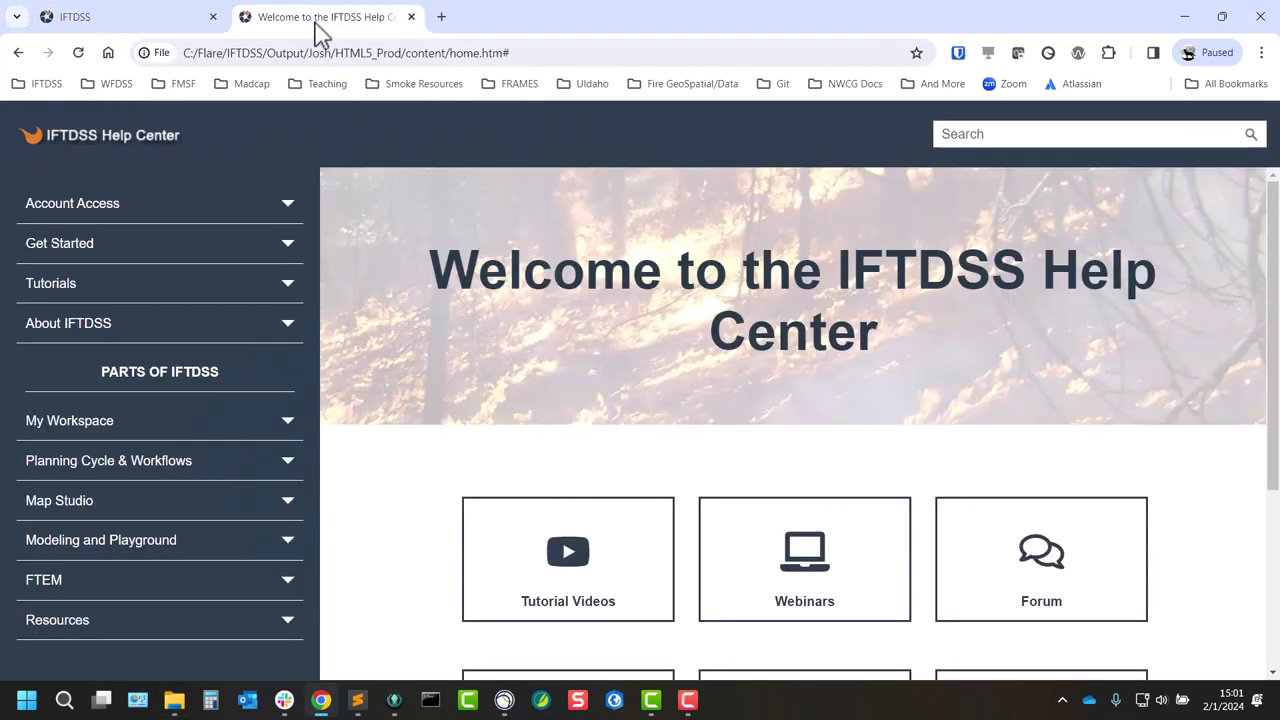
{"action": "left_click", "coordinate": [260, 508]}
{"action": "scroll", "coordinate": [258, 510], "scroll_direction": "down", "scroll_amount": 2}
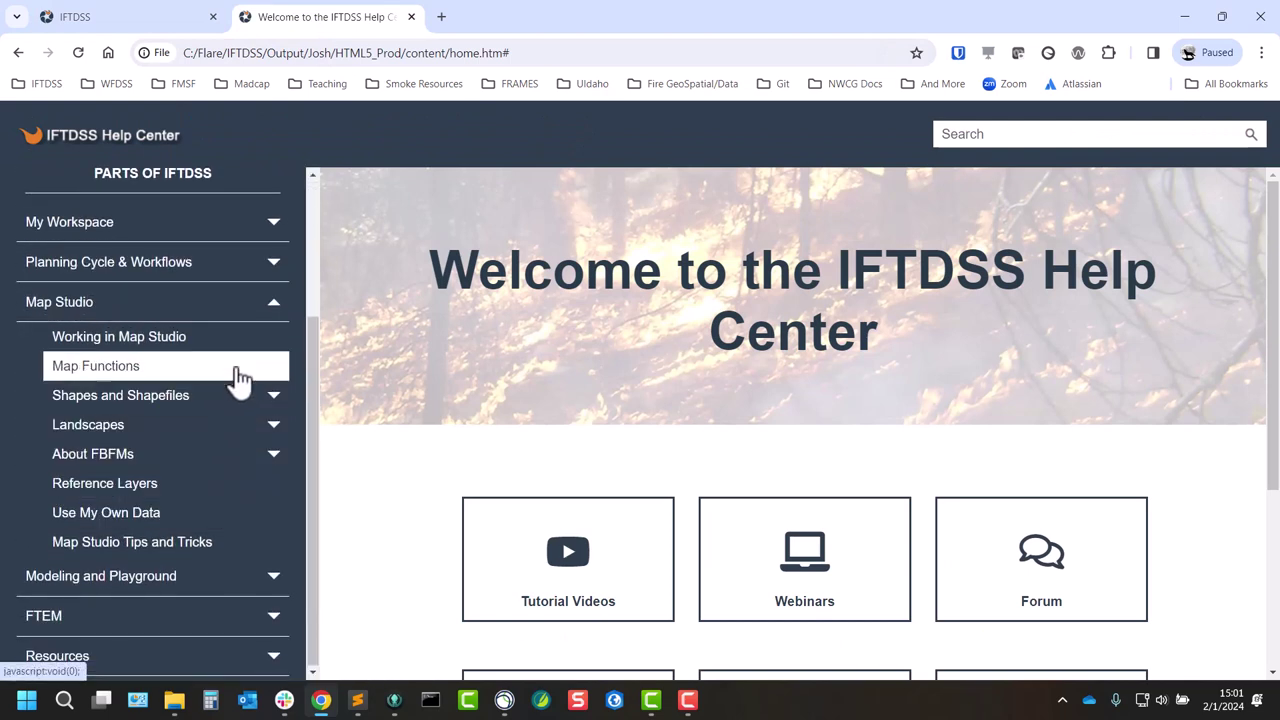
{"action": "left_click", "coordinate": [240, 430]}
{"action": "scroll", "coordinate": [242, 432], "scroll_direction": "down", "scroll_amount": 2}
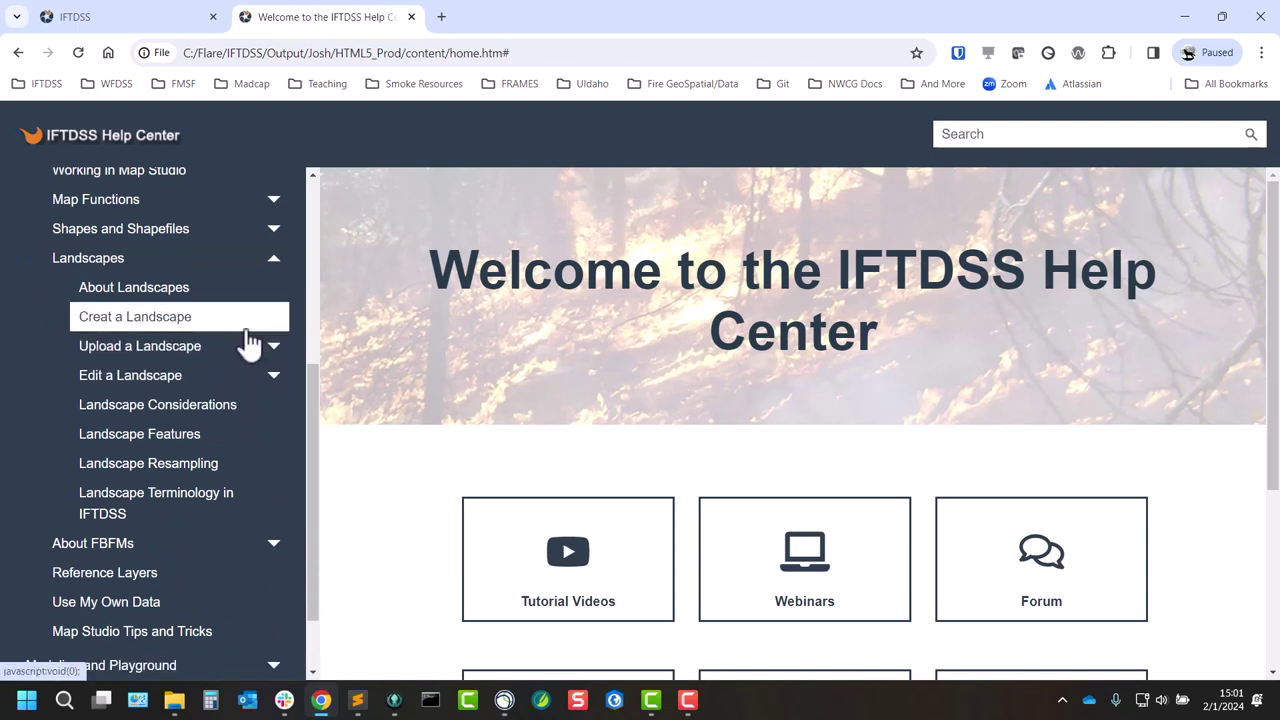
{"action": "left_click", "coordinate": [246, 352]}
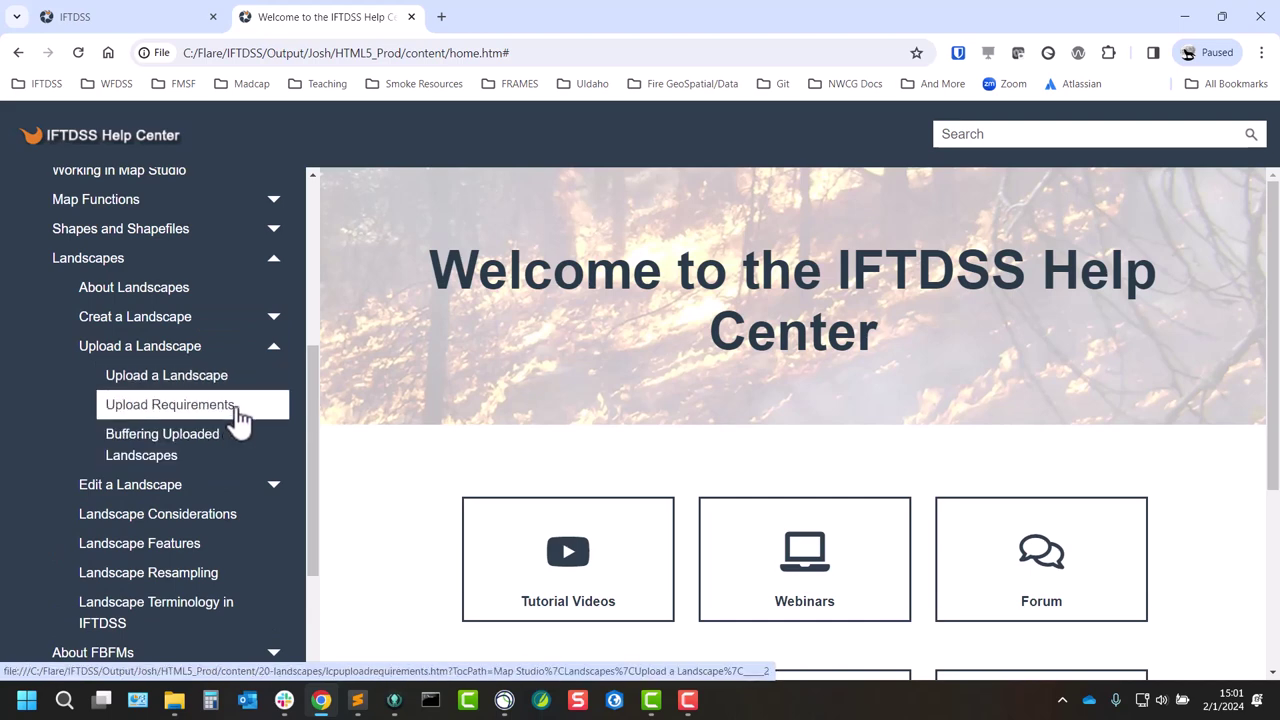
{"action": "left_click", "coordinate": [237, 406]}
{"action": "scroll", "coordinate": [850, 580], "scroll_direction": "down", "scroll_amount": 1}
{"action": "scroll", "coordinate": [850, 578], "scroll_direction": "down", "scroll_amount": 5}
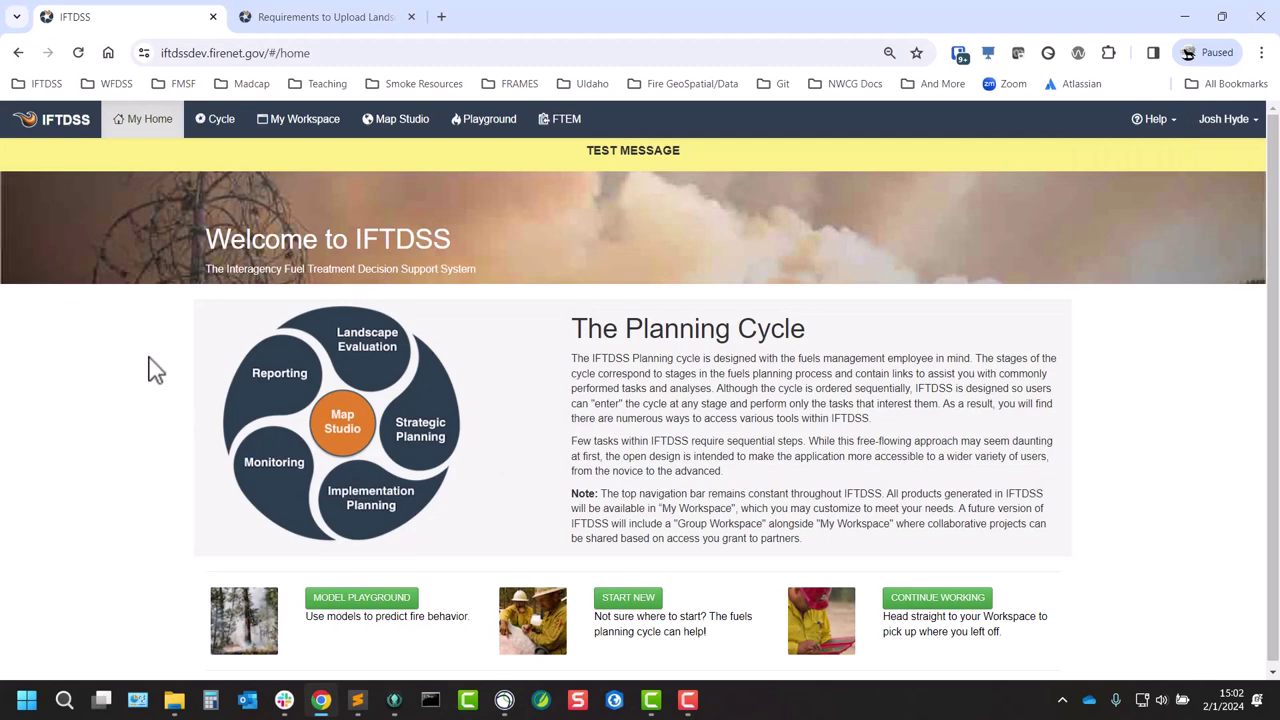
Step: In Map Studio's Landscape Tools, choose the Upload option and start picking a landscape file
{"action": "left_click", "coordinate": [409, 131]}
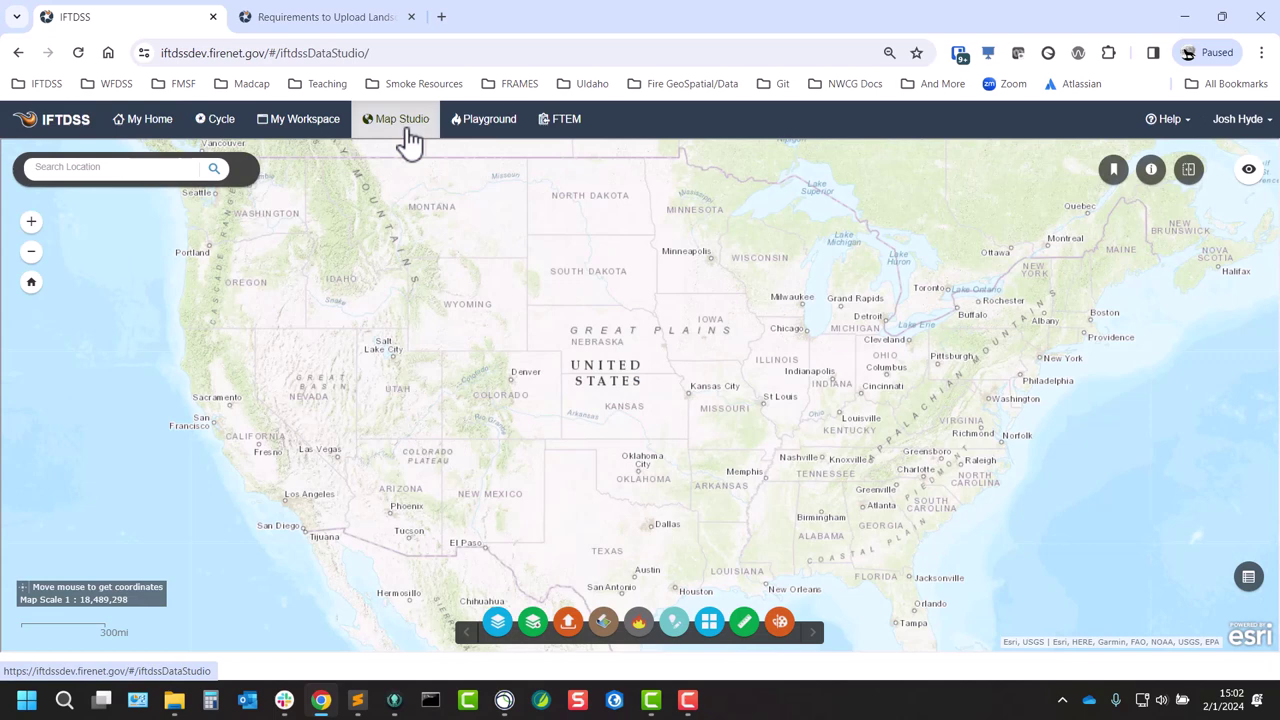
{"action": "left_click", "coordinate": [603, 628]}
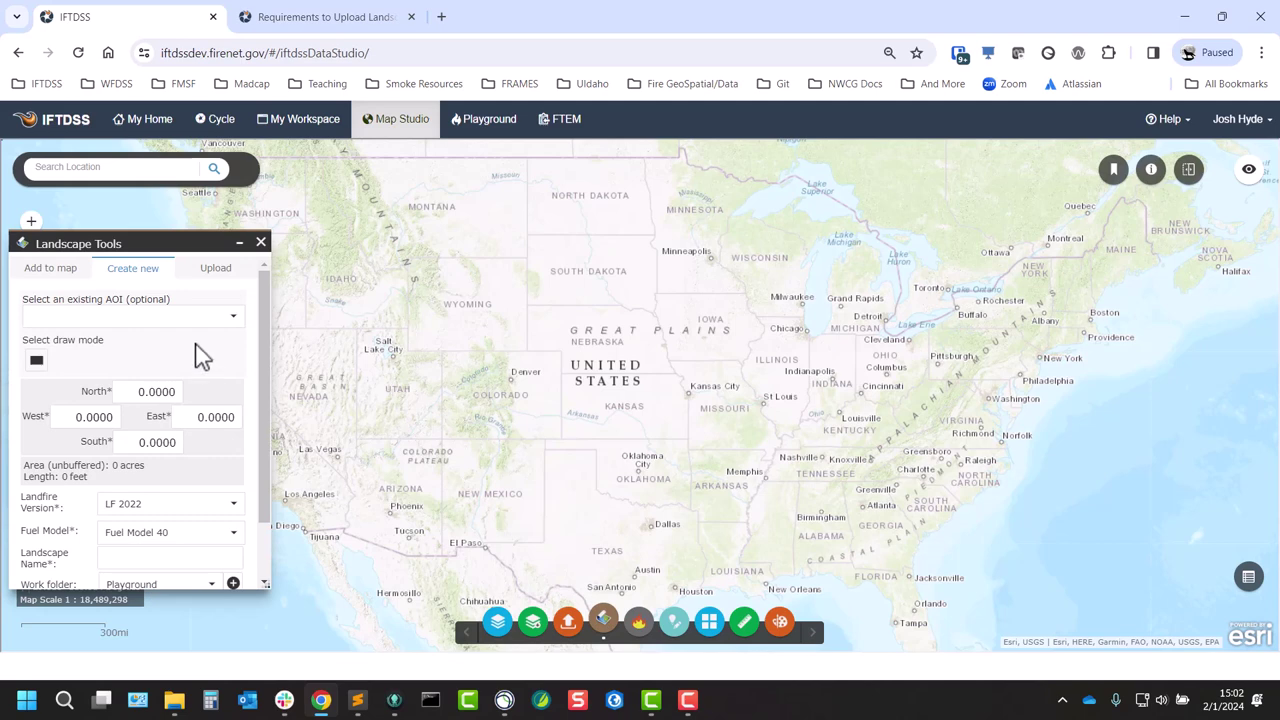
{"action": "left_click", "coordinate": [227, 279]}
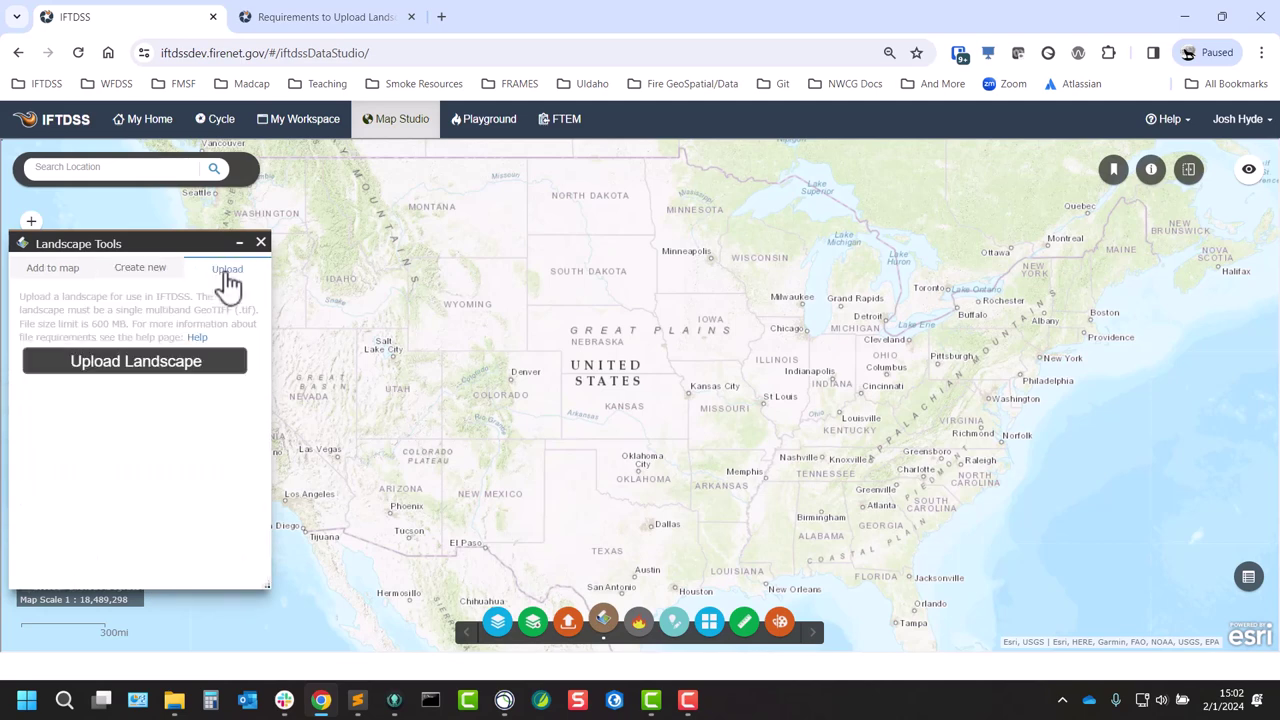
{"action": "left_click", "coordinate": [176, 376]}
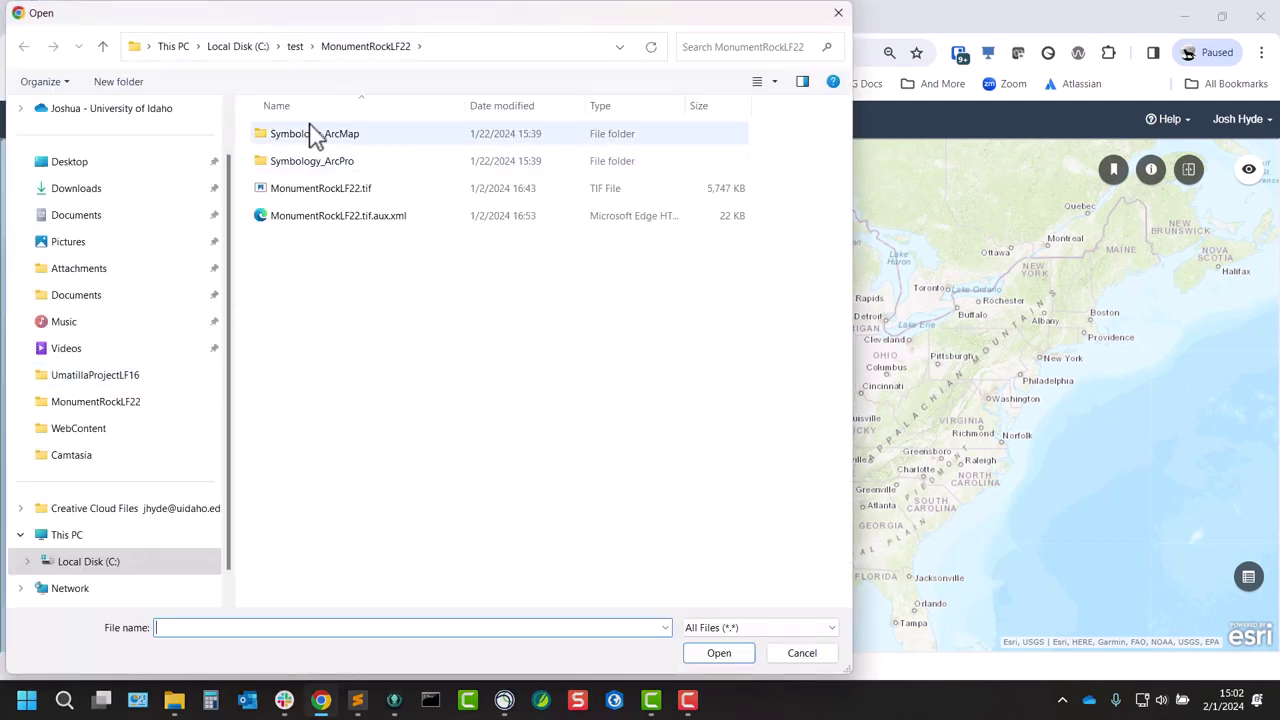
Step: Upload UmatillaProjectLF16.tif from the C:\test\UmatillaProjectLF16 folder
{"action": "left_click", "coordinate": [294, 50]}
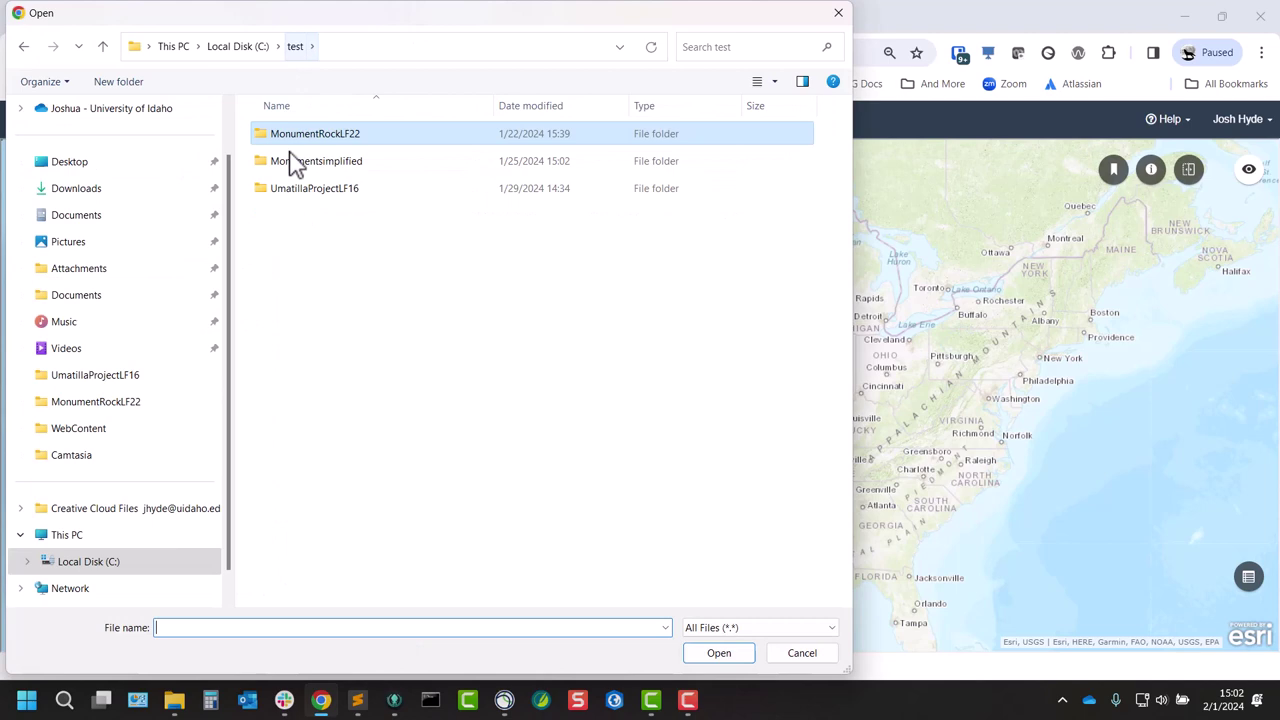
{"action": "double_click", "coordinate": [298, 190]}
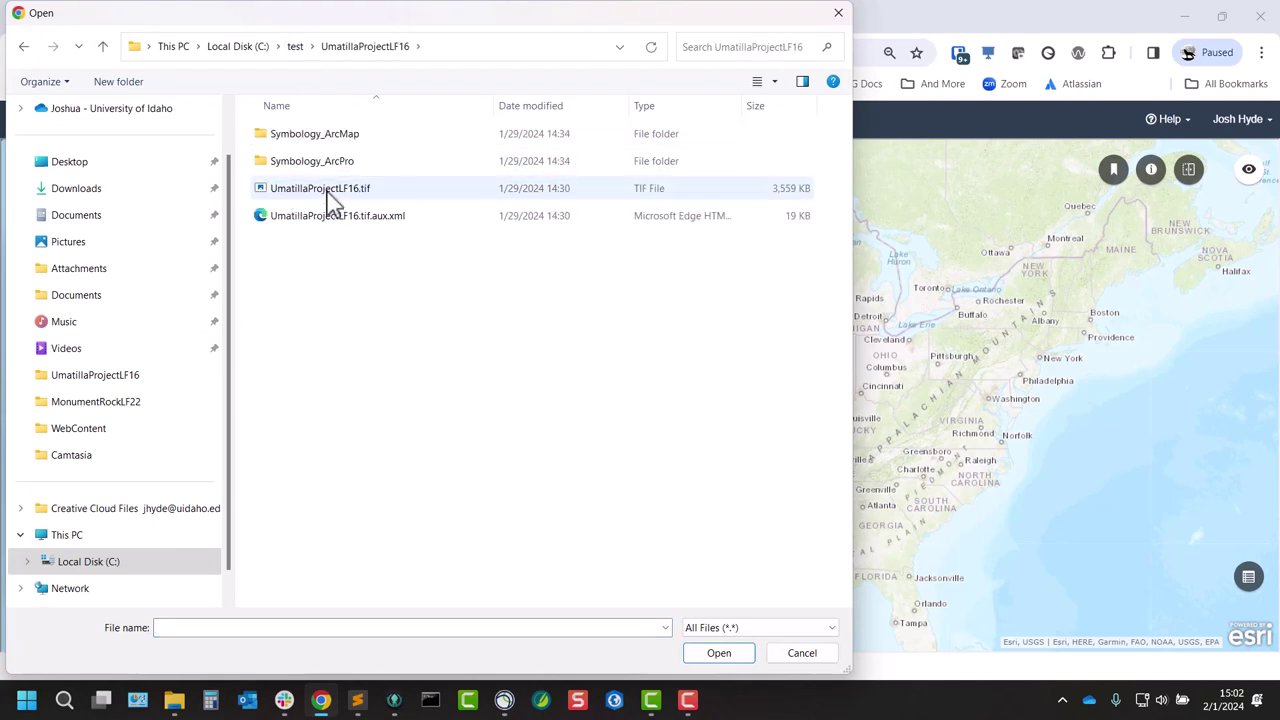
{"action": "left_click", "coordinate": [333, 199]}
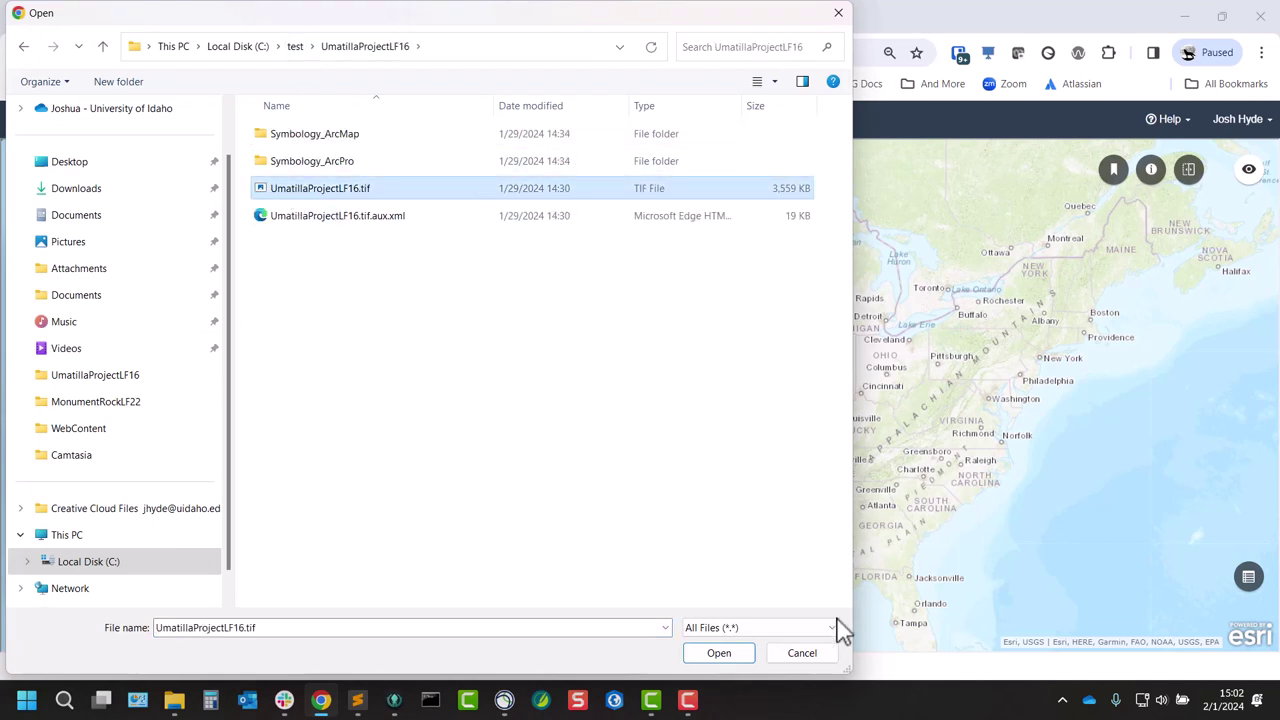
{"action": "left_click", "coordinate": [735, 658]}
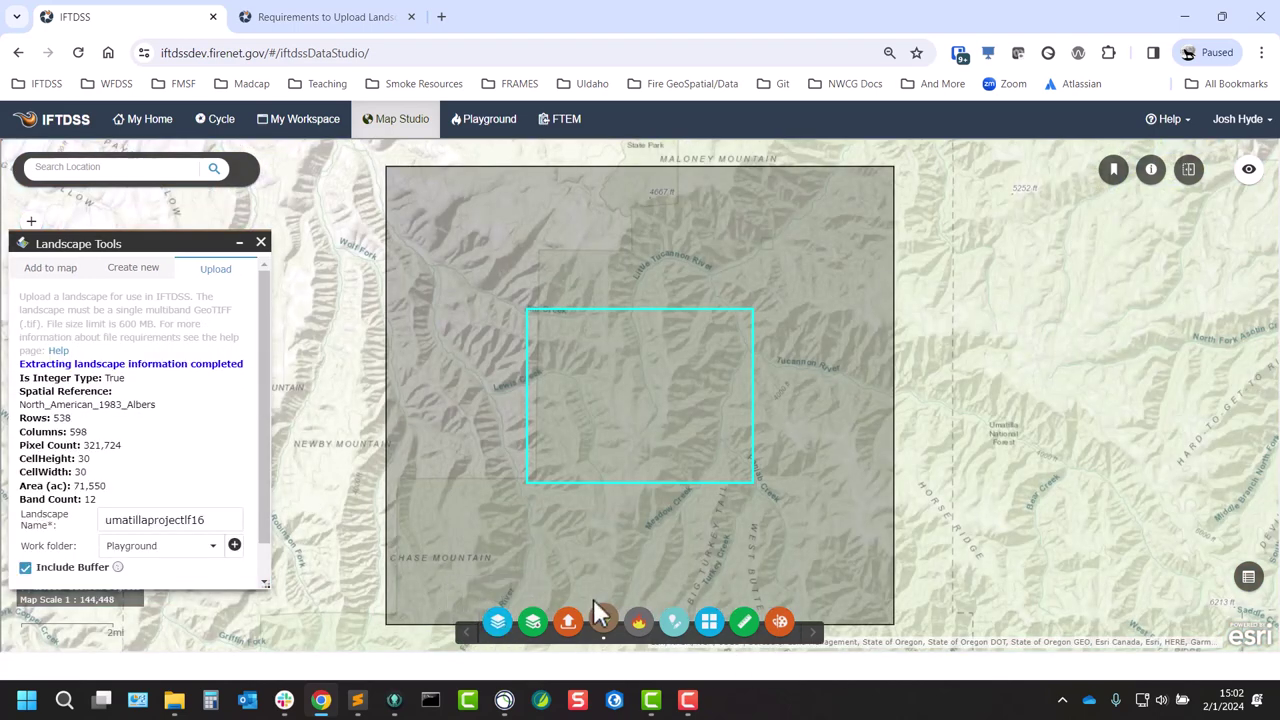
Step: Turn off Include Buffer for the umatillaprojectlf16 upload
{"action": "left_click_drag", "start_coordinate": [265, 372], "coordinate": [265, 410]}
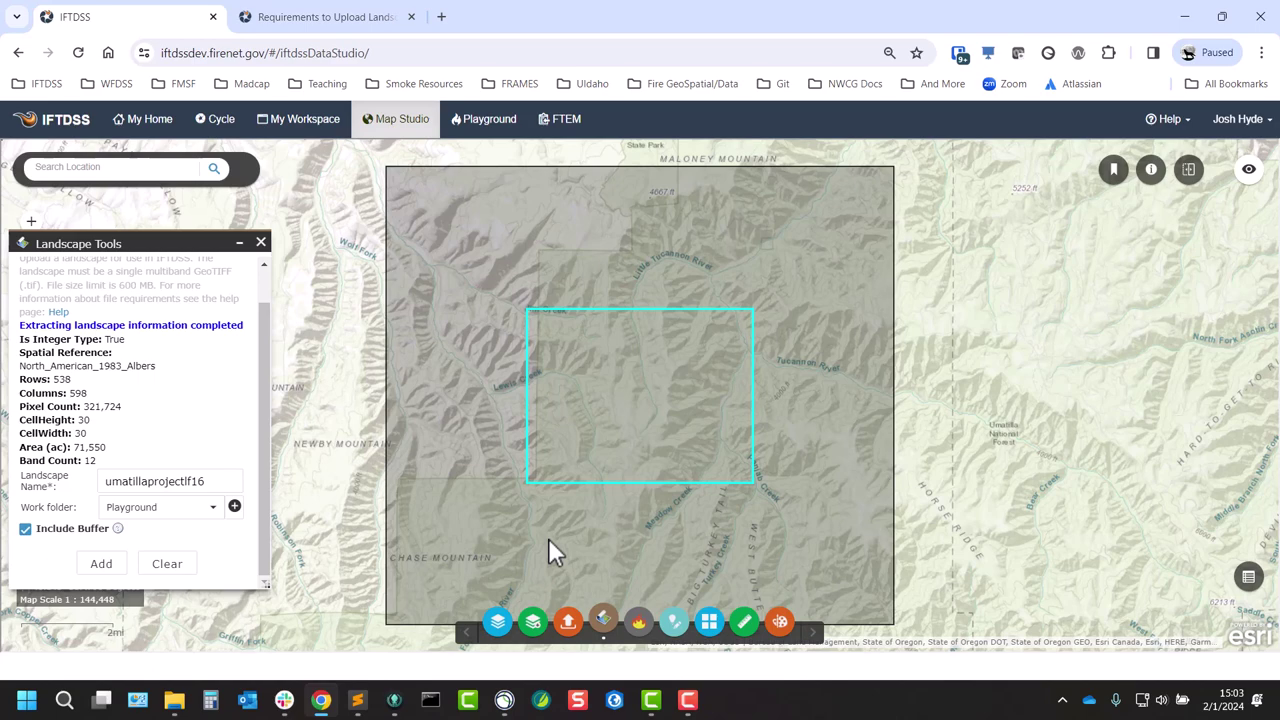
{"action": "left_click", "coordinate": [26, 530]}
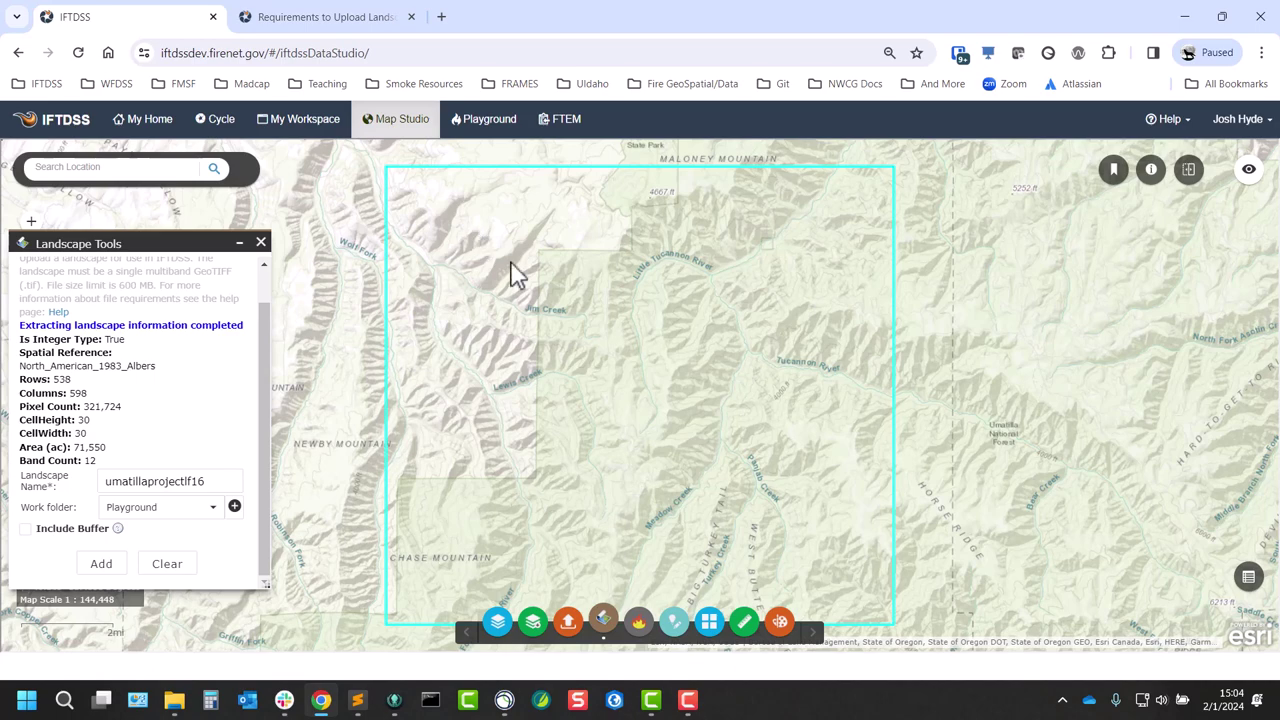
Step: Re-enable the buffer and submit the umatillaprojectlf16 landscape, confirming the upload
{"action": "left_click", "coordinate": [26, 530]}
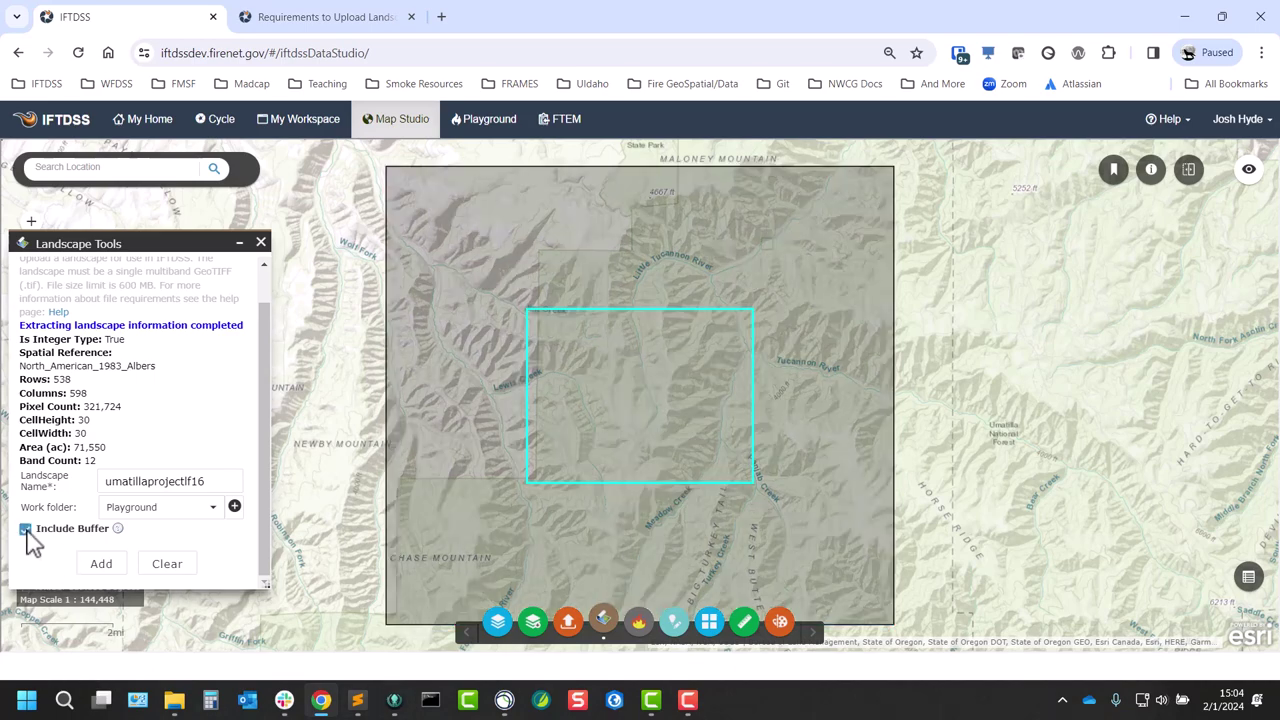
{"action": "left_click", "coordinate": [102, 568]}
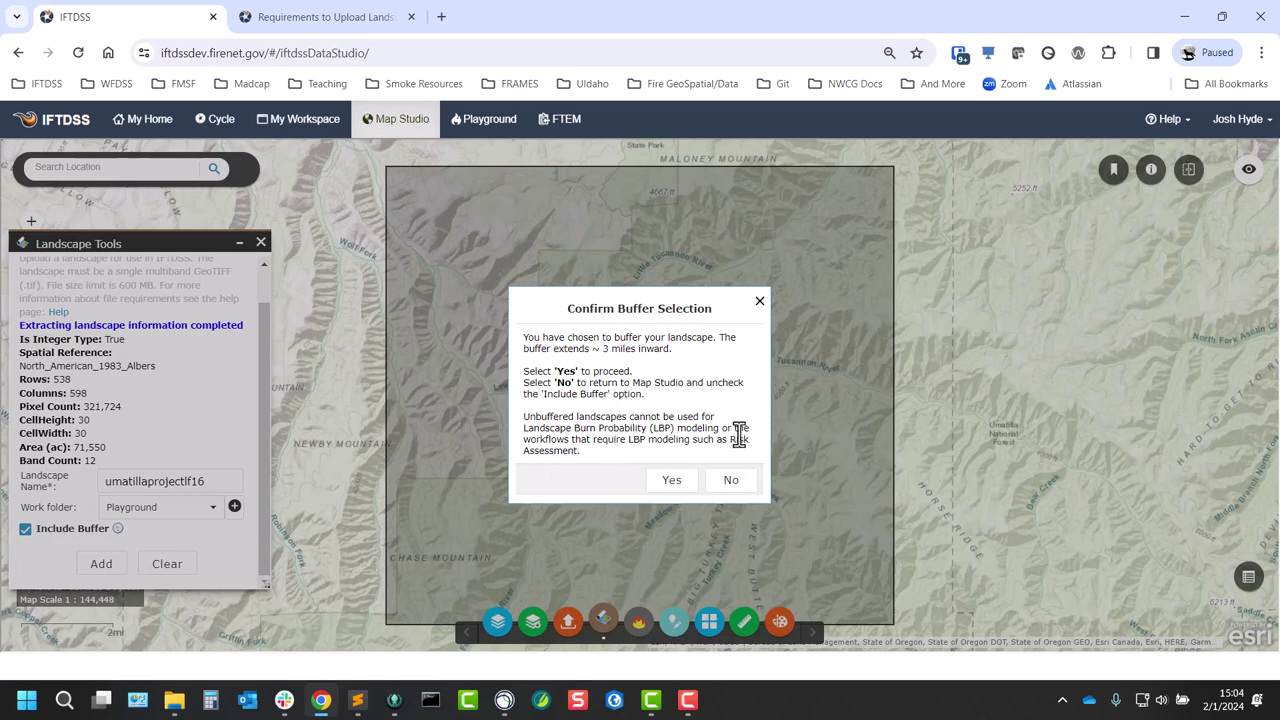
{"action": "left_click", "coordinate": [672, 482]}
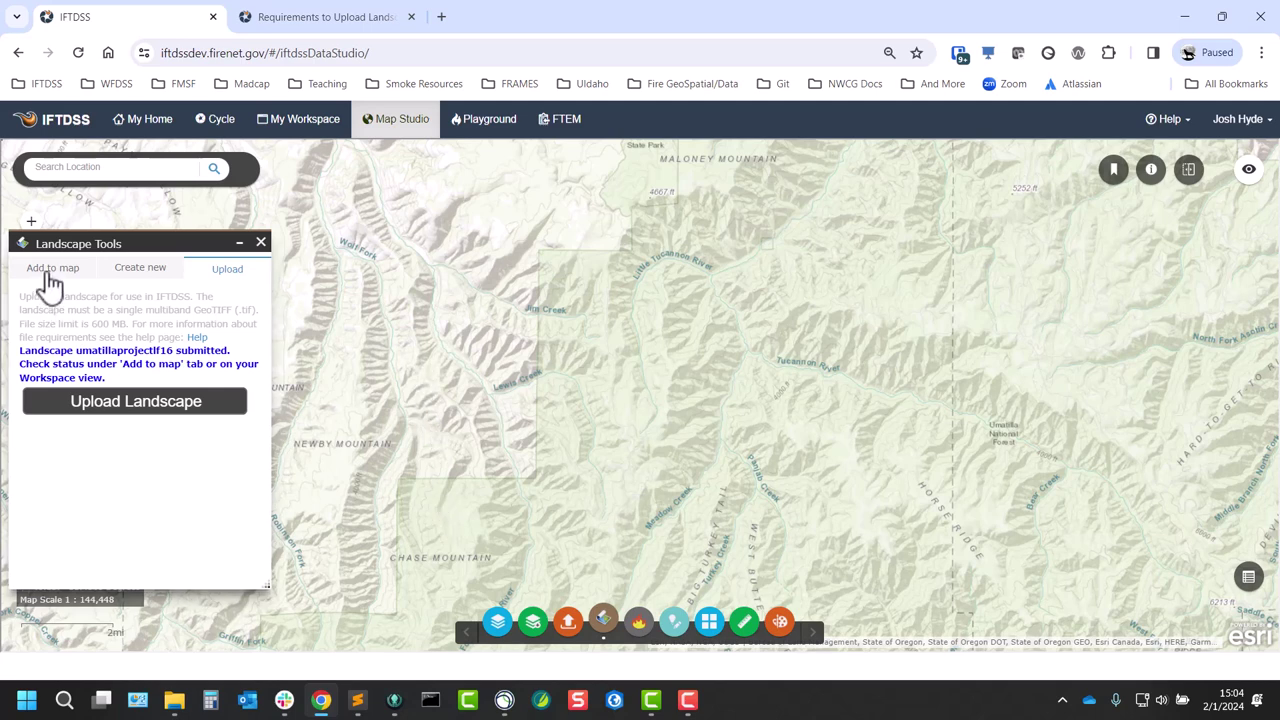
Step: Filter the Add to map landscape list by map extent, then go to My Workspace
{"action": "left_click", "coordinate": [44, 270]}
{"action": "left_click", "coordinate": [214, 320]}
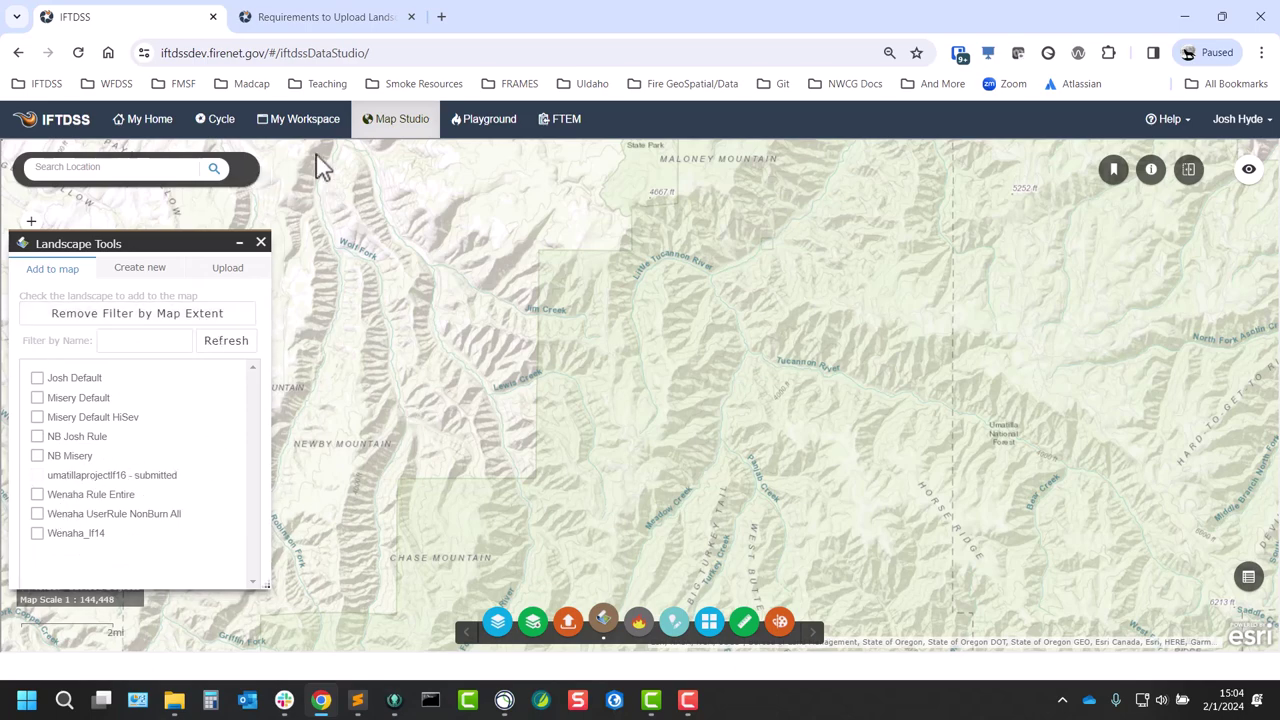
{"action": "left_click", "coordinate": [312, 126]}
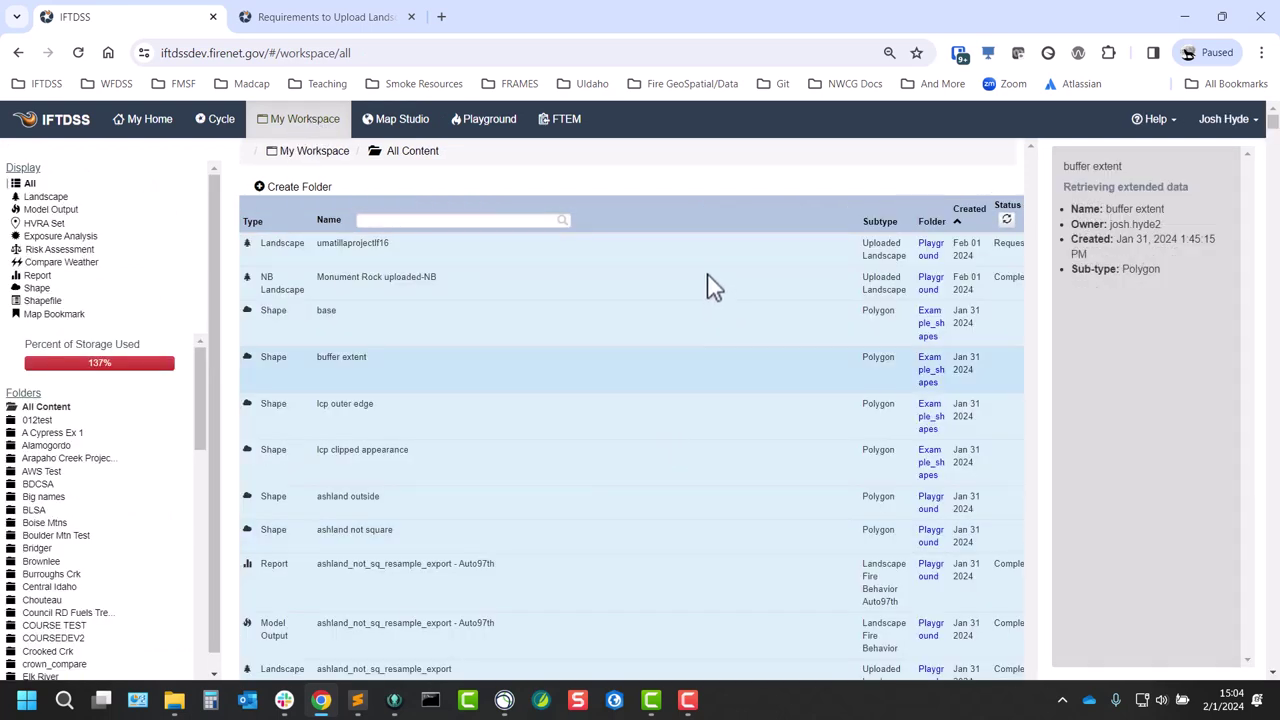
Step: Refresh statuses and view why monumentrocklf22_cli2p failed: Band 4 cannot be a custom fuel model
{"action": "mouse_move", "coordinate": [711, 256]}
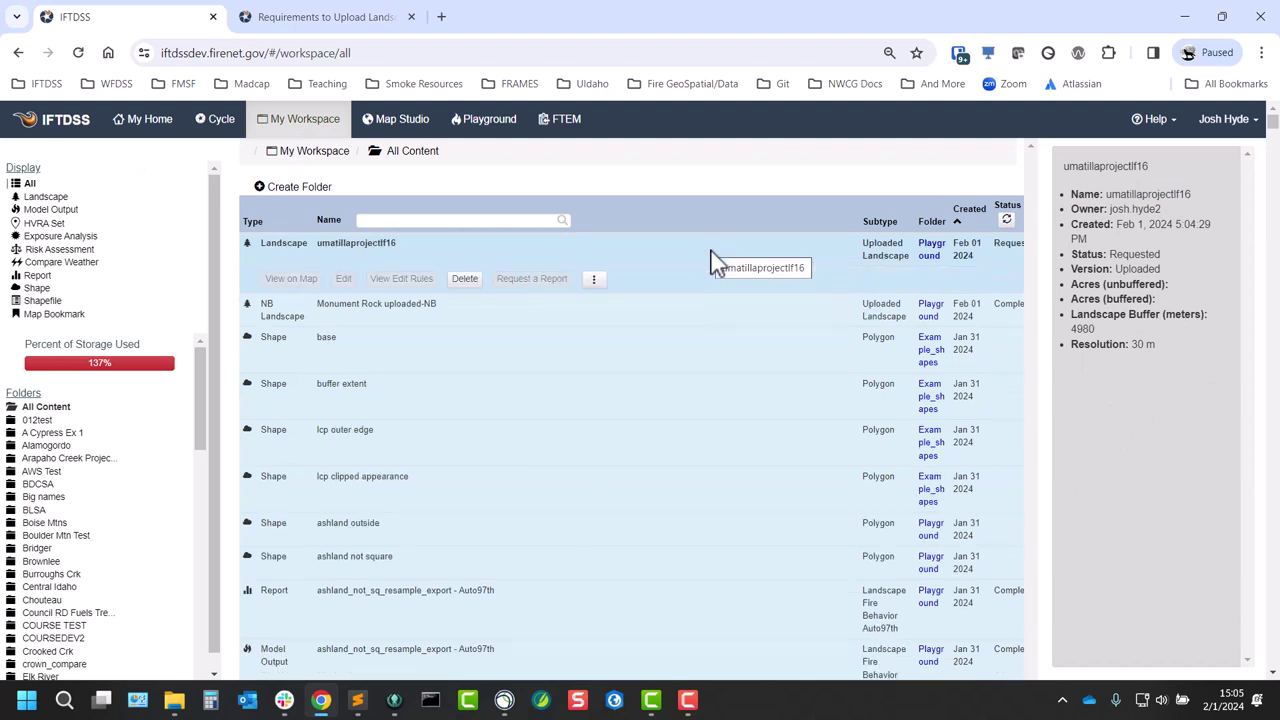
{"action": "left_click", "coordinate": [1005, 221]}
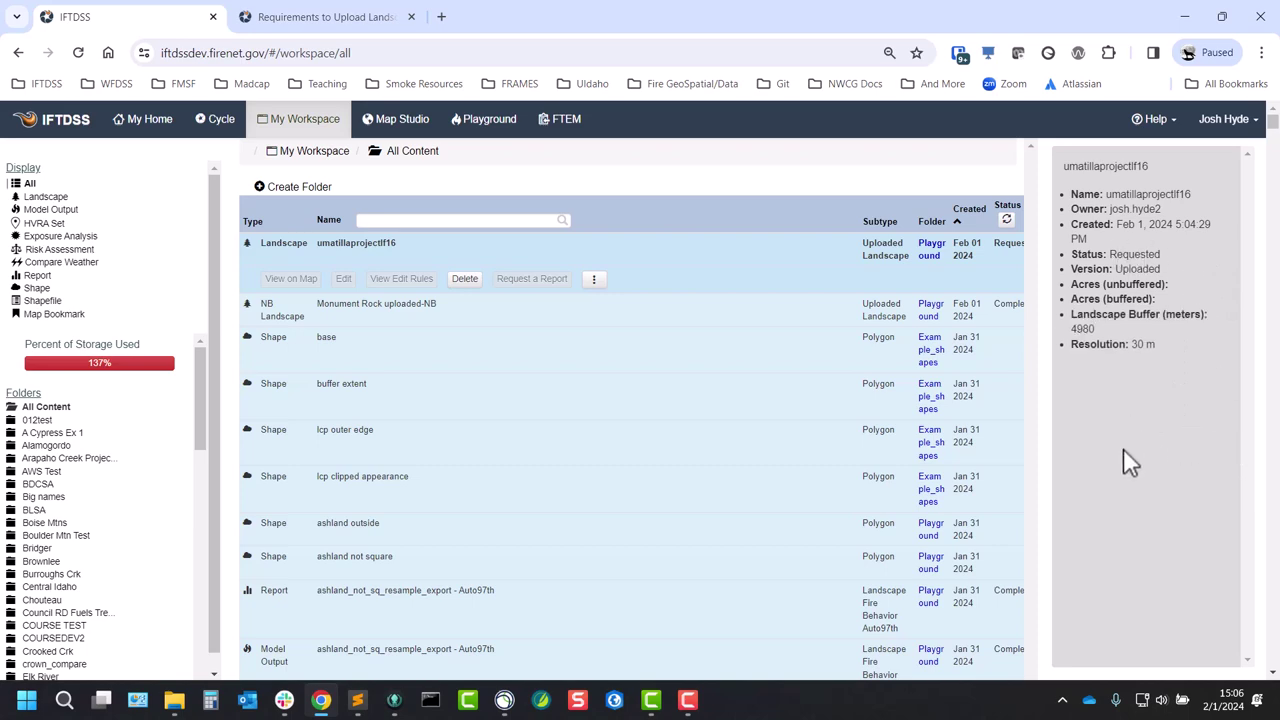
{"action": "scroll", "coordinate": [1123, 448], "scroll_direction": "down", "scroll_amount": 5}
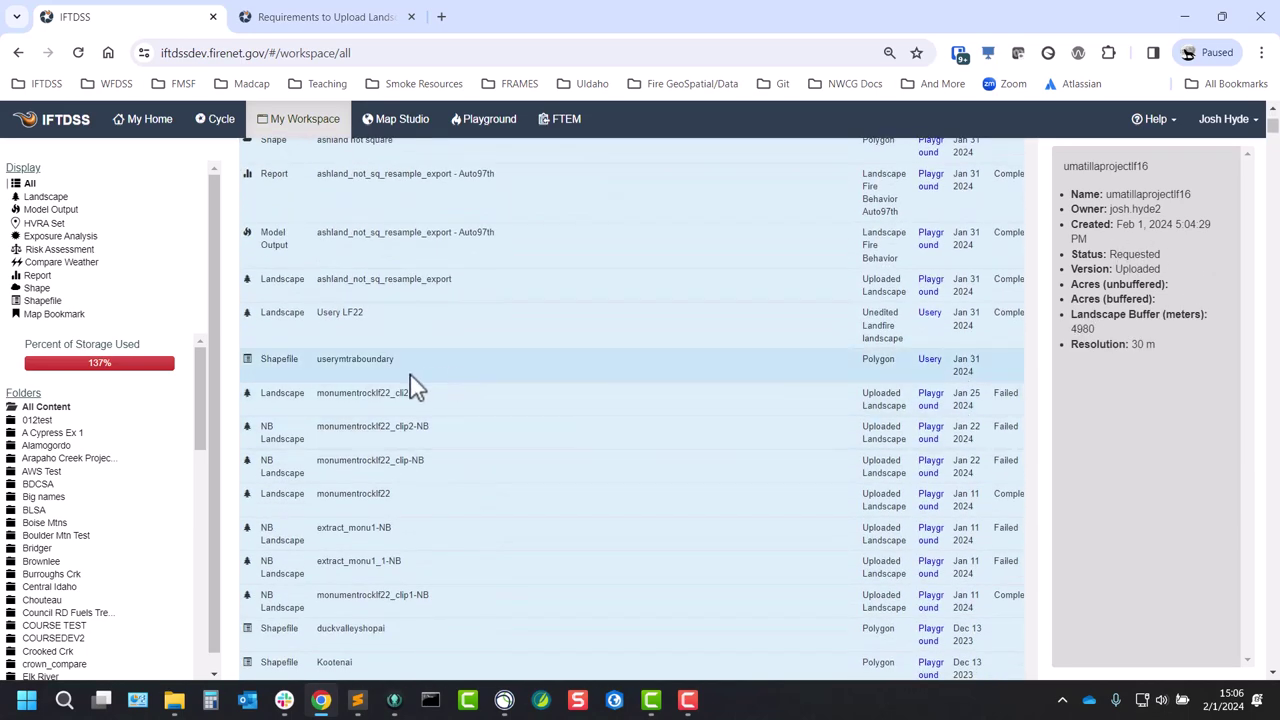
{"action": "left_click", "coordinate": [466, 401]}
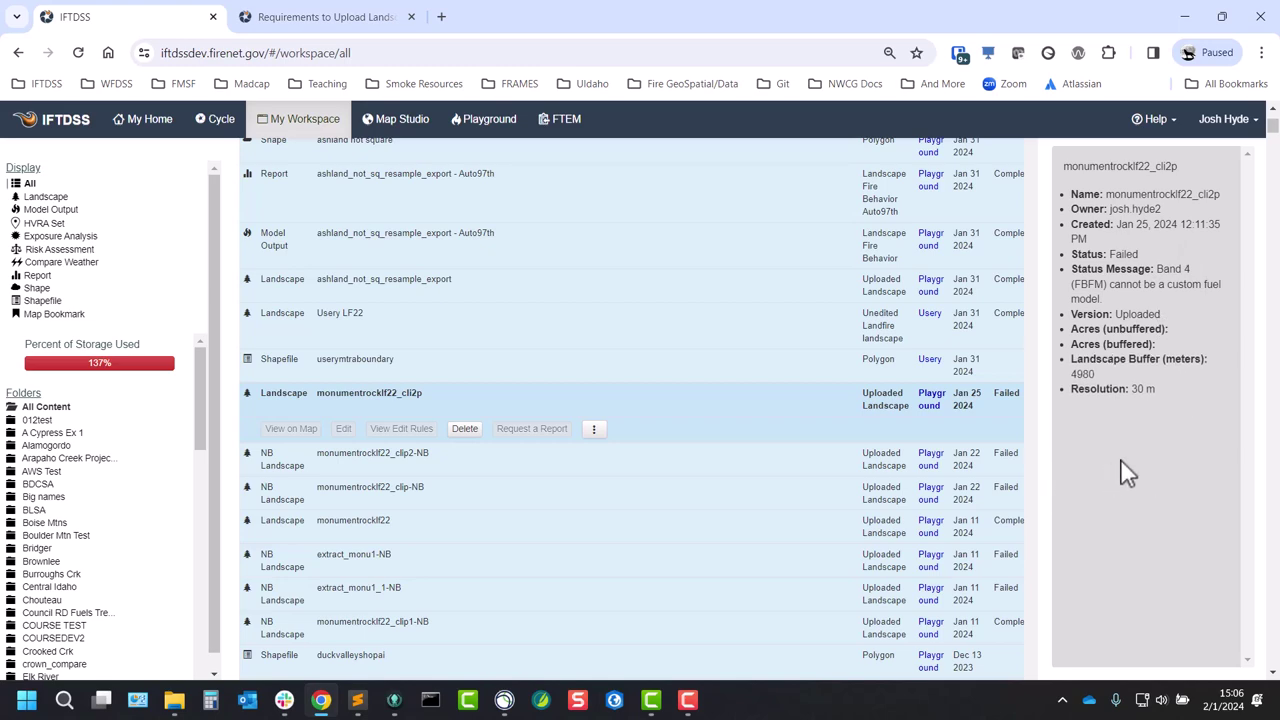
{"action": "scroll", "coordinate": [1127, 473], "scroll_direction": "up", "scroll_amount": 5}
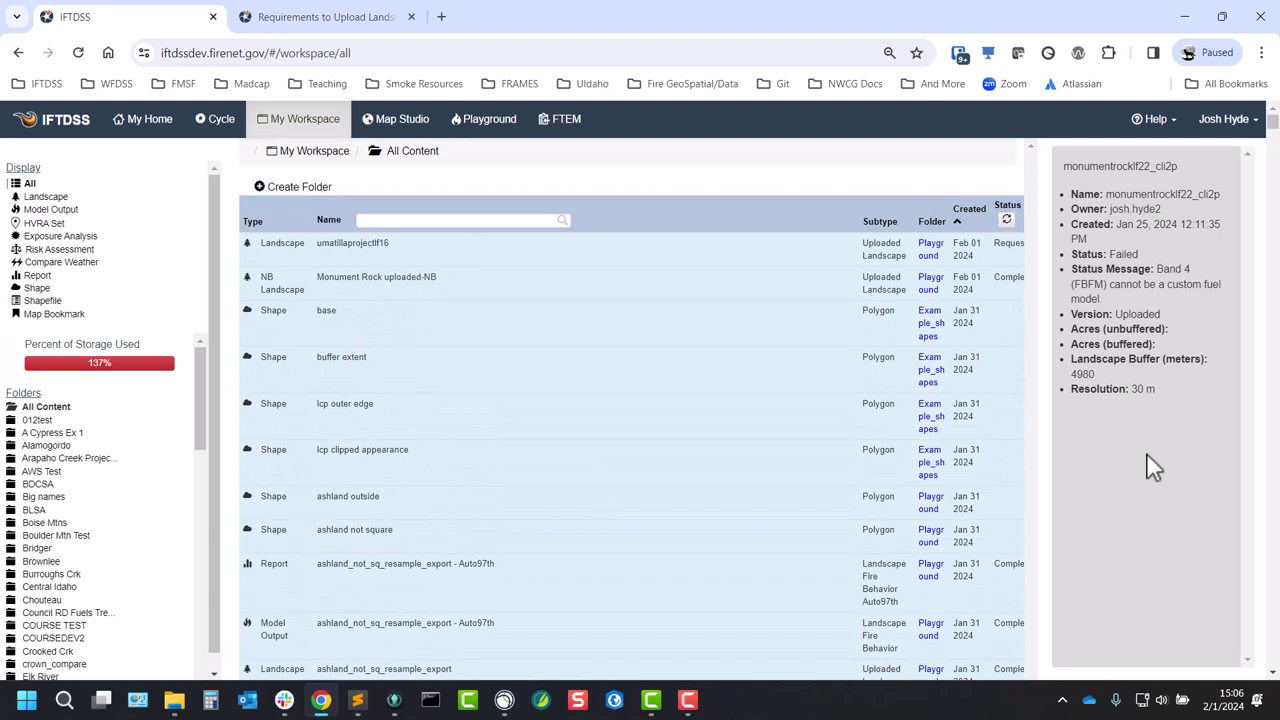
Step: Select umatillaprojectlf16 and refresh its status until processing shows complete
{"action": "left_click", "coordinate": [779, 255]}
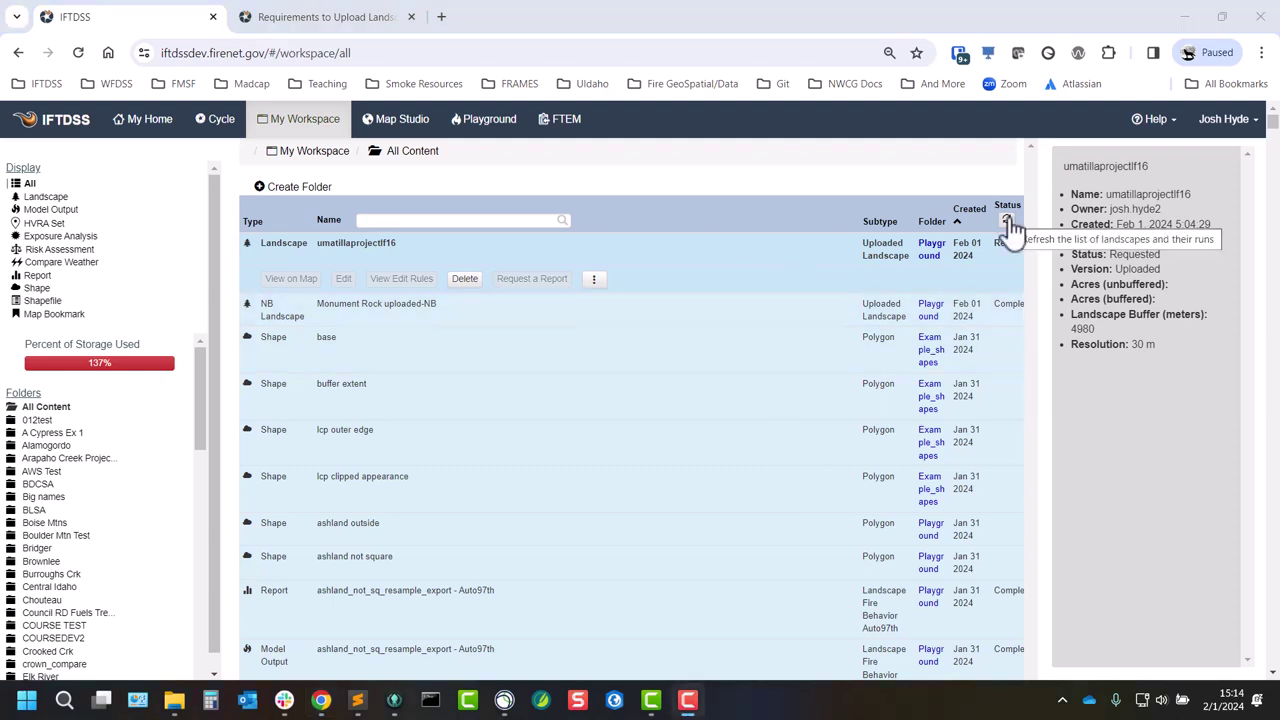
{"action": "left_click", "coordinate": [1006, 220]}
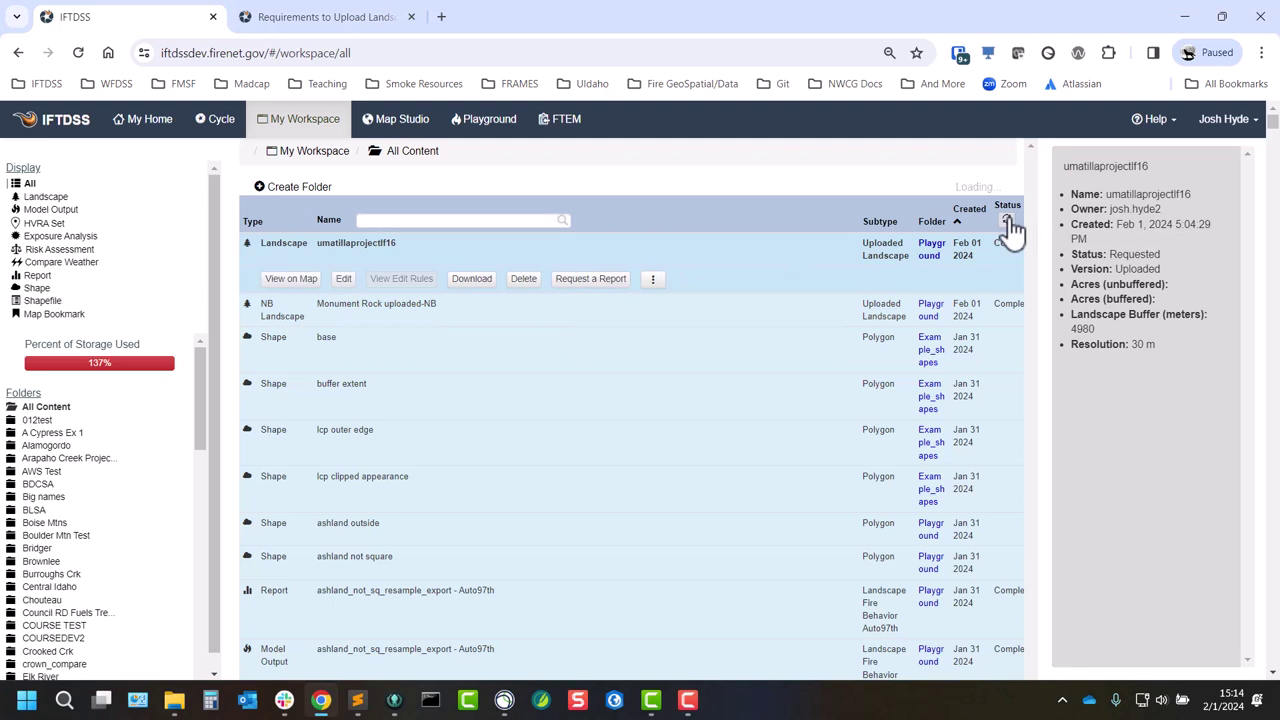